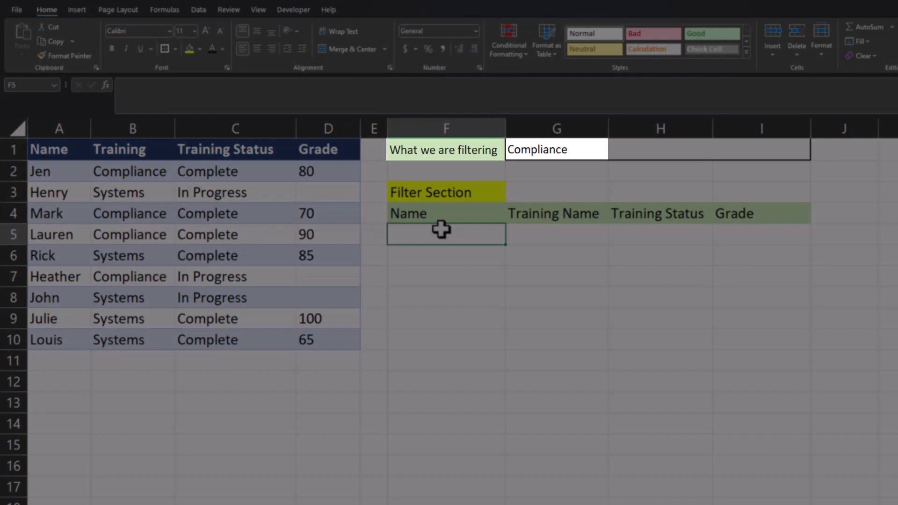
Enter =FILTER(TrainingReport, TrainingName="Compliance") in F5 to spill the Compliance records.
{"action": "type", "text": "=filter"}
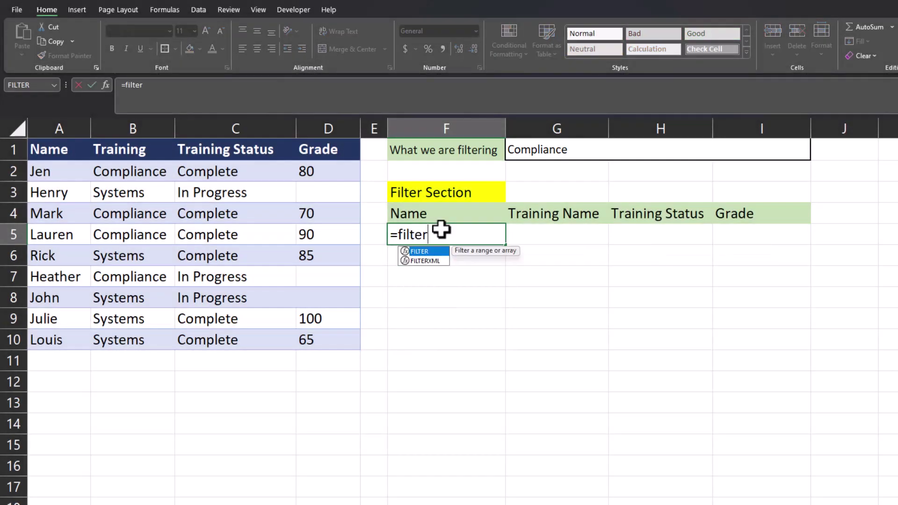
{"action": "double_click", "coordinate": [433, 251]}
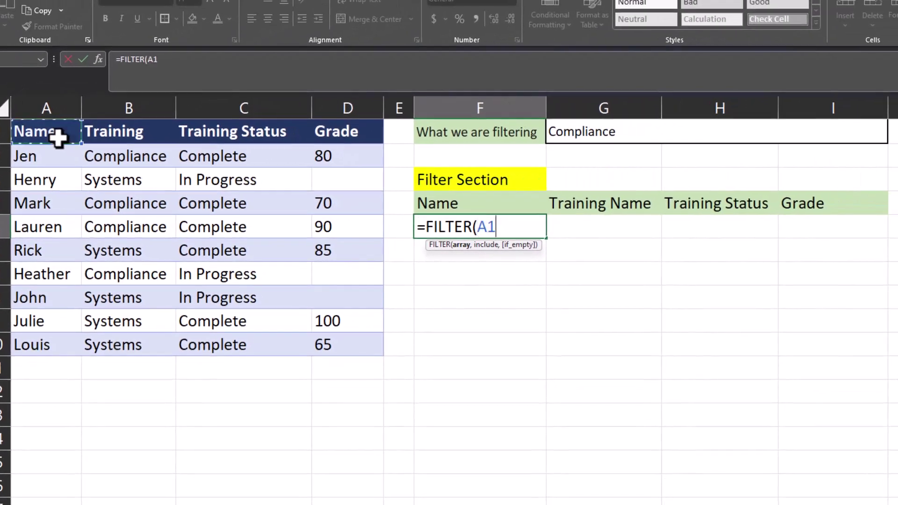
{"action": "left_click_drag", "start_coordinate": [104, 129], "coordinate": [392, 324]}
{"action": "left_click_drag", "start_coordinate": [282, 289], "coordinate": [363, 341]}
{"action": "type", "text": ","}
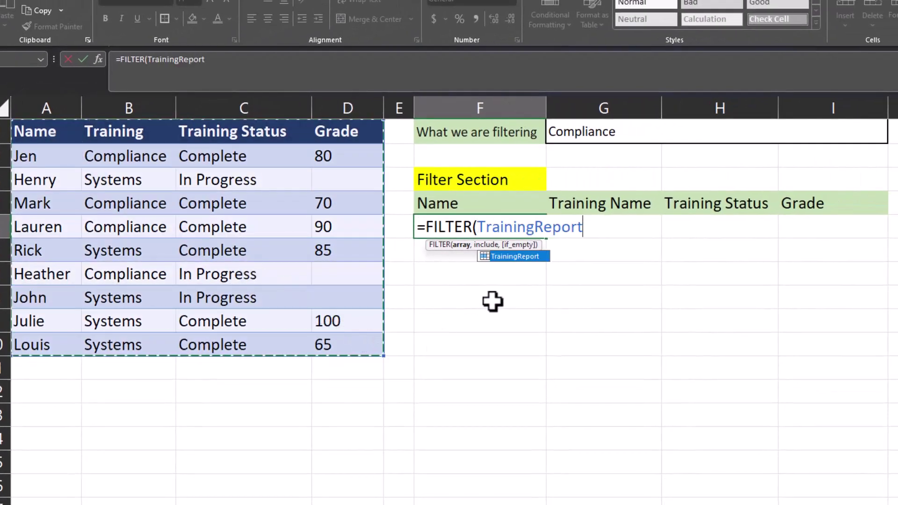
{"action": "left_click_drag", "start_coordinate": [140, 135], "coordinate": [153, 346]}
{"action": "type", "text": "=\"Co"}
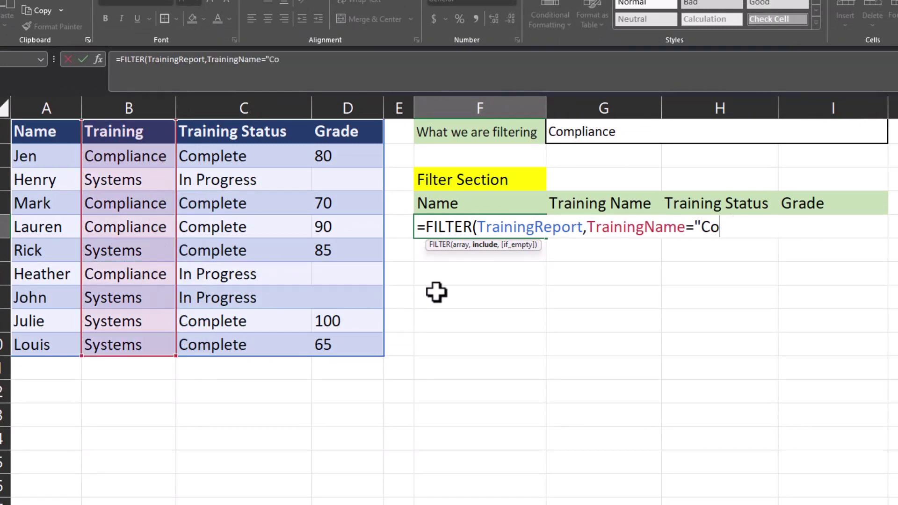
{"action": "type", "text": "mpliance\""}
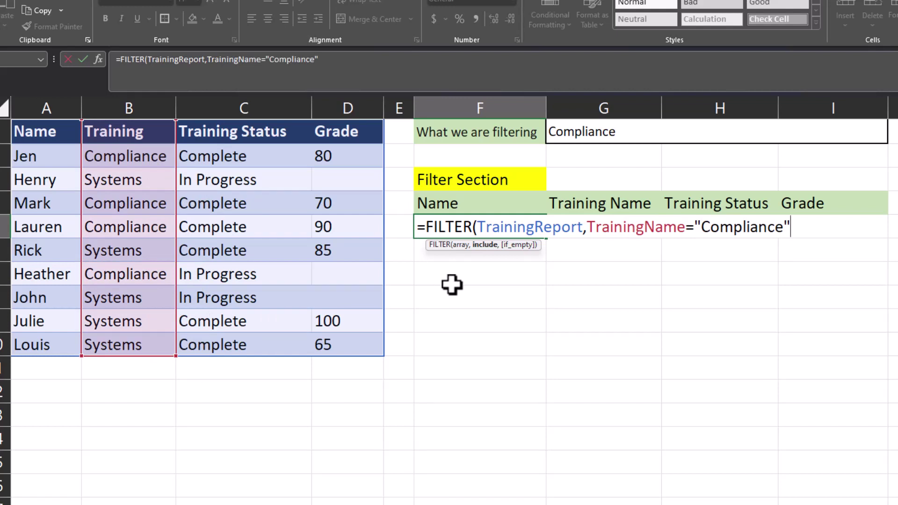
{"action": "type", "text": ")"}
{"action": "key", "text": "Return"}
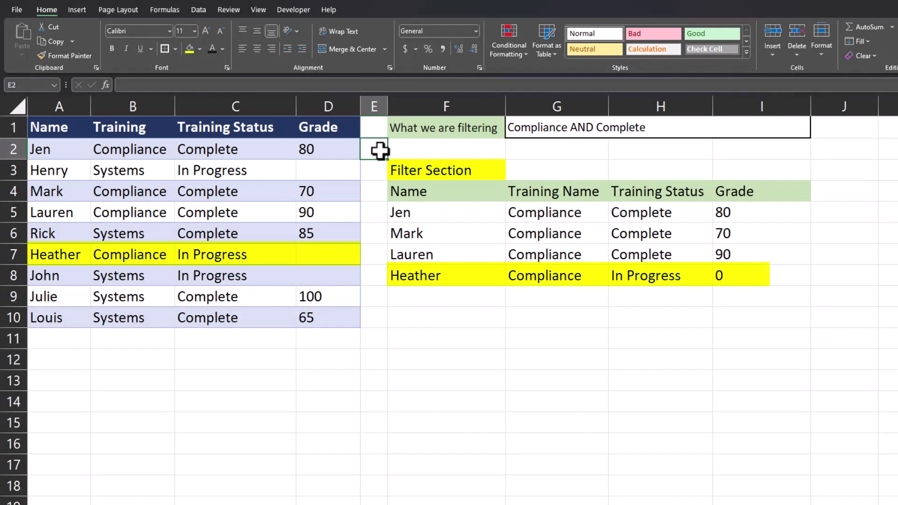
Group the Compliance condition in parentheses and multiply it by (TrainingStatus="Complete") in F5's formula.
{"action": "left_click", "coordinate": [437, 210]}
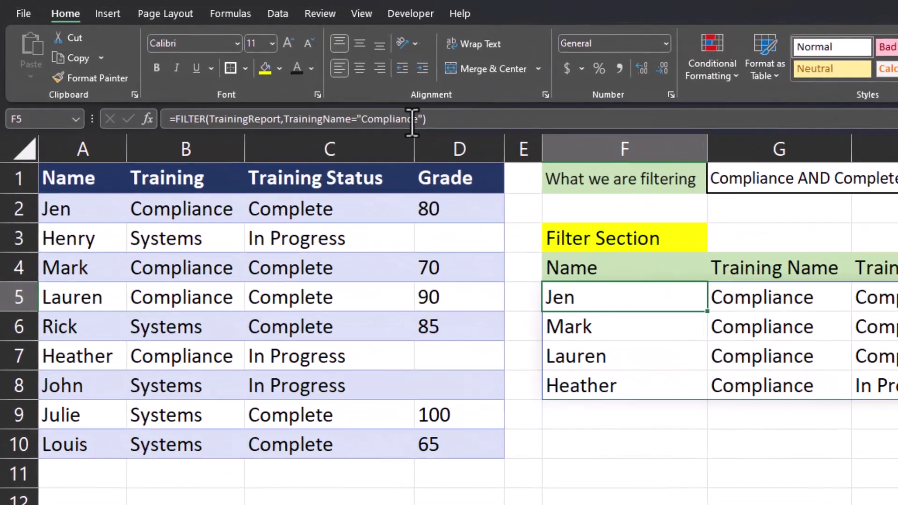
{"action": "left_click", "coordinate": [340, 106]}
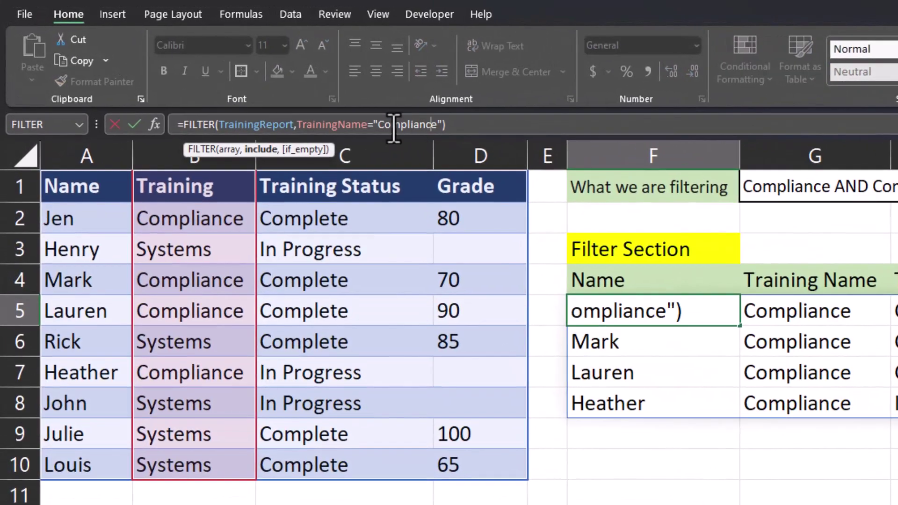
{"action": "type", "text": "("}
{"action": "left_click", "coordinate": [443, 124]}
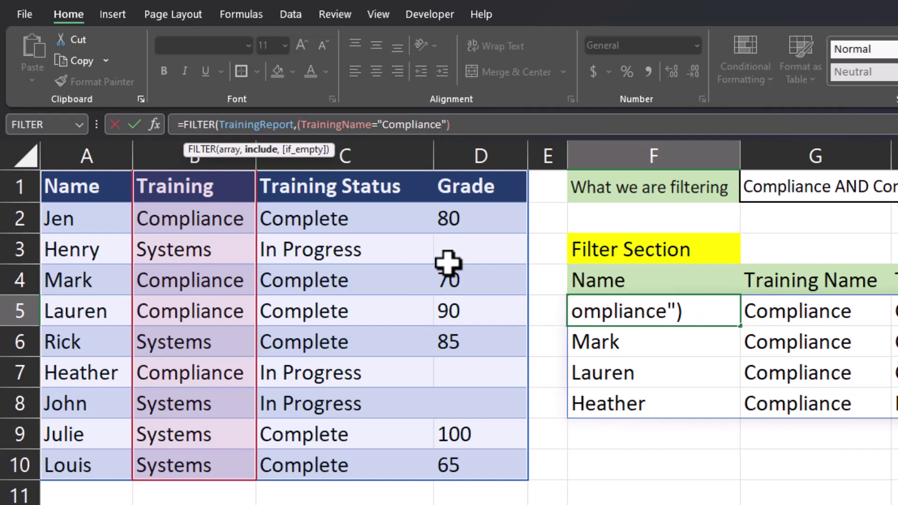
{"action": "type", "text": ")"}
{"action": "key", "text": "Left"}
{"action": "type", "text": "*"}
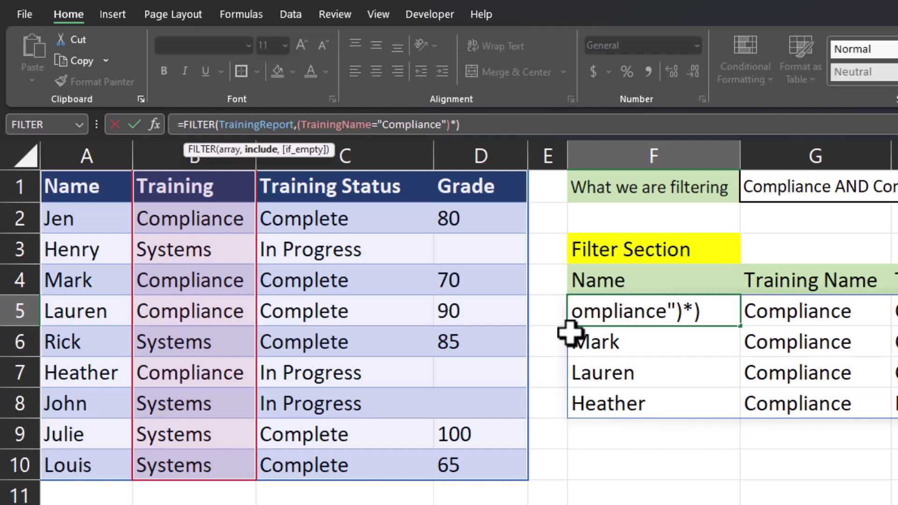
{"action": "type", "text": "("}
{"action": "left_click_drag", "start_coordinate": [412, 192], "coordinate": [385, 451]}
{"action": "type", "text": "=\"Complete\")"}
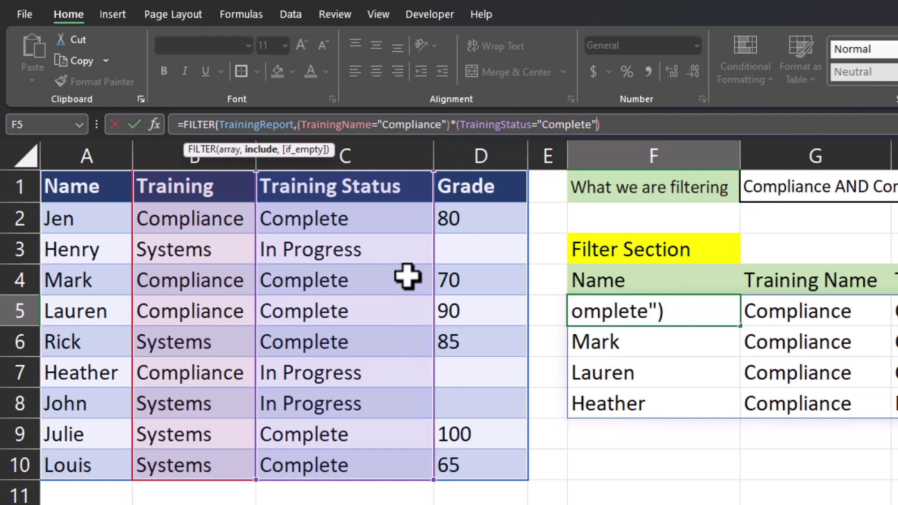
{"action": "type", "text": ")"}
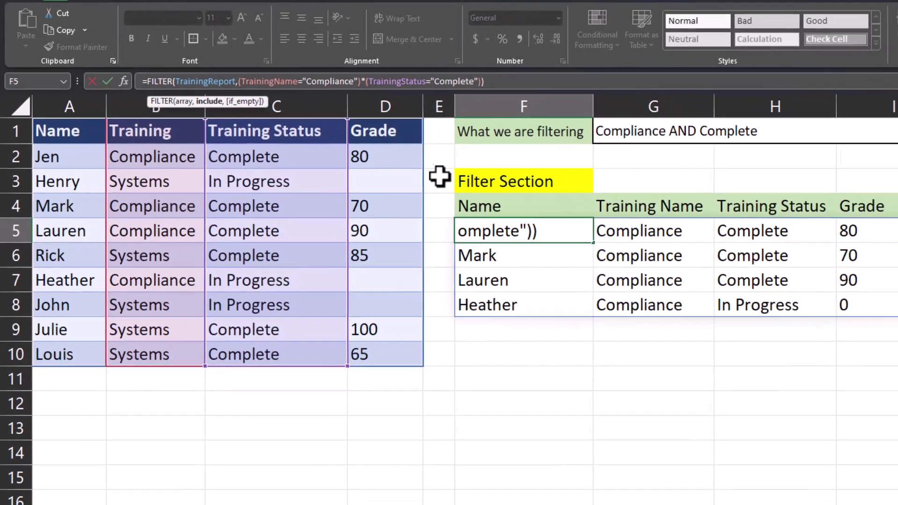
{"action": "key", "text": "Return"}
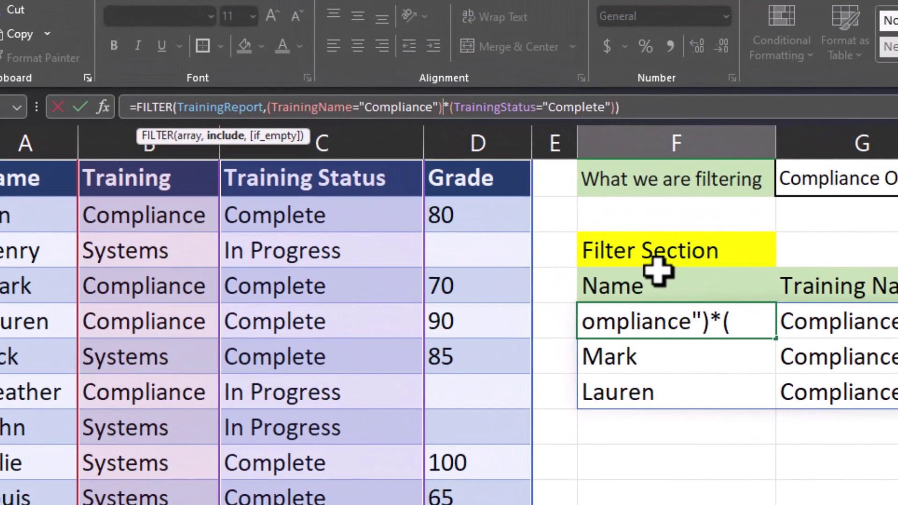
Insert +(TrainingName="Systems") before the status condition in the F5 formula.
{"action": "type", "text": "+"}
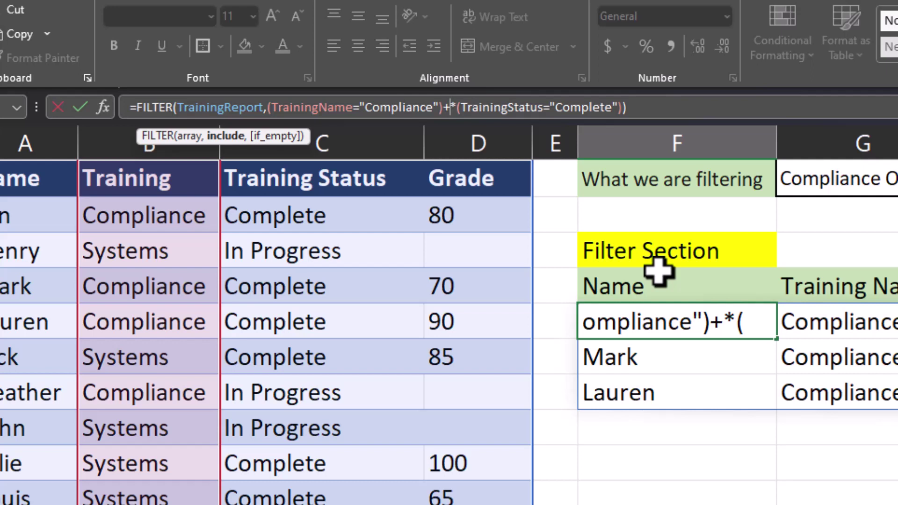
{"action": "type", "text": "("}
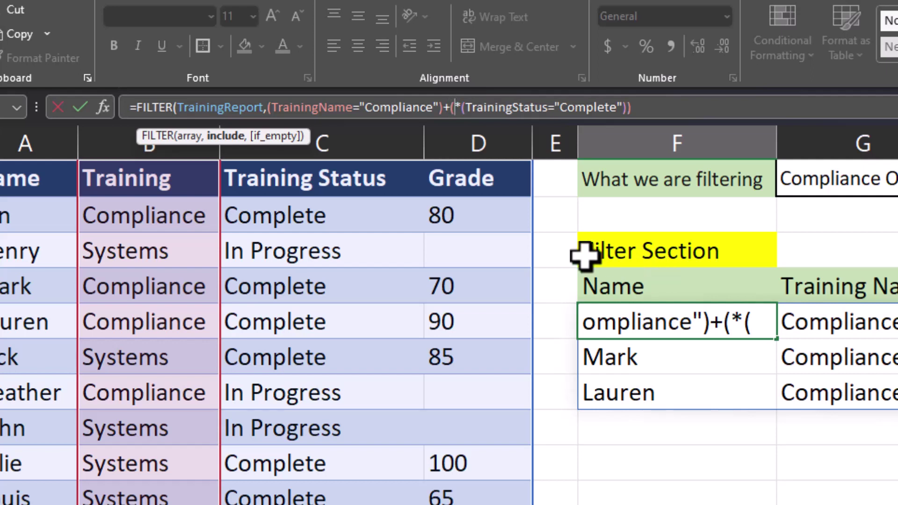
{"action": "left_click_drag", "start_coordinate": [206, 180], "coordinate": [158, 486]}
{"action": "type", "text": "=\"Systems"}
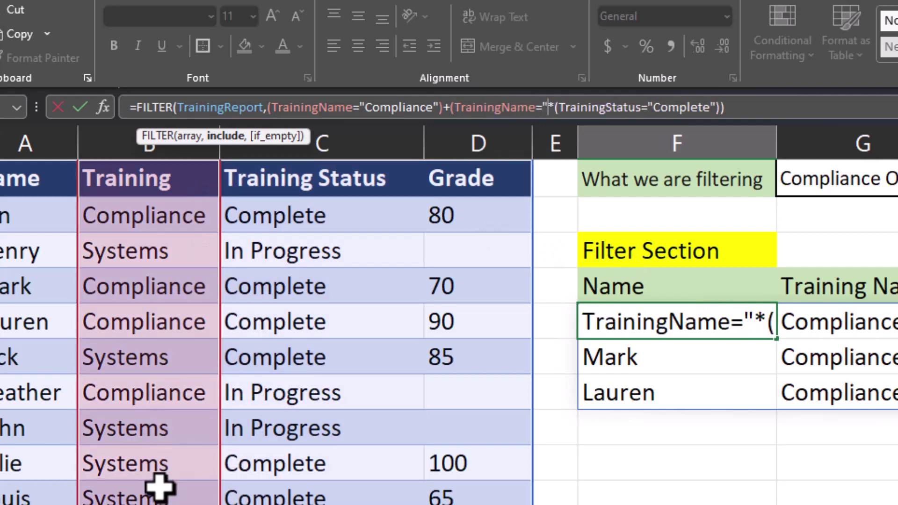
{"action": "type", "text": "\")"}
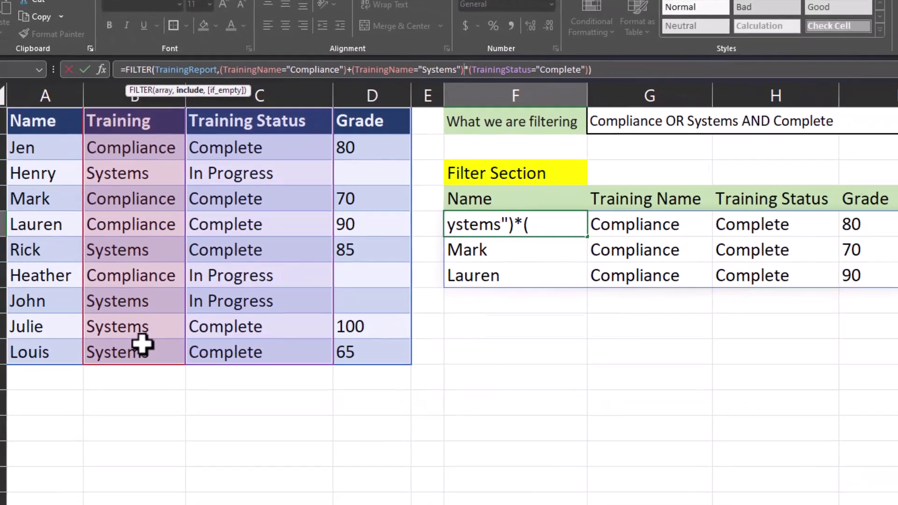
{"action": "key", "text": "Return"}
{"action": "key", "text": "Up"}
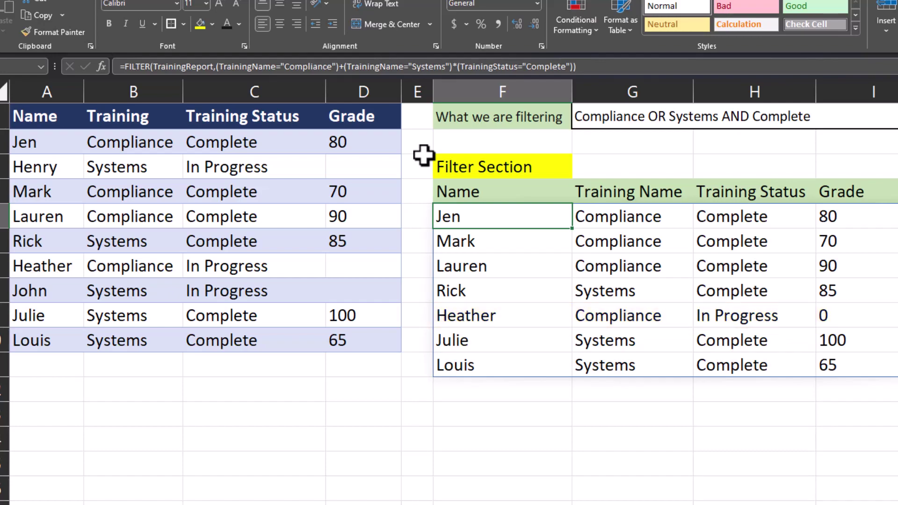
Wrap the Compliance and Systems conditions together in parentheses so both require Complete status.
{"action": "key", "text": "F2"}
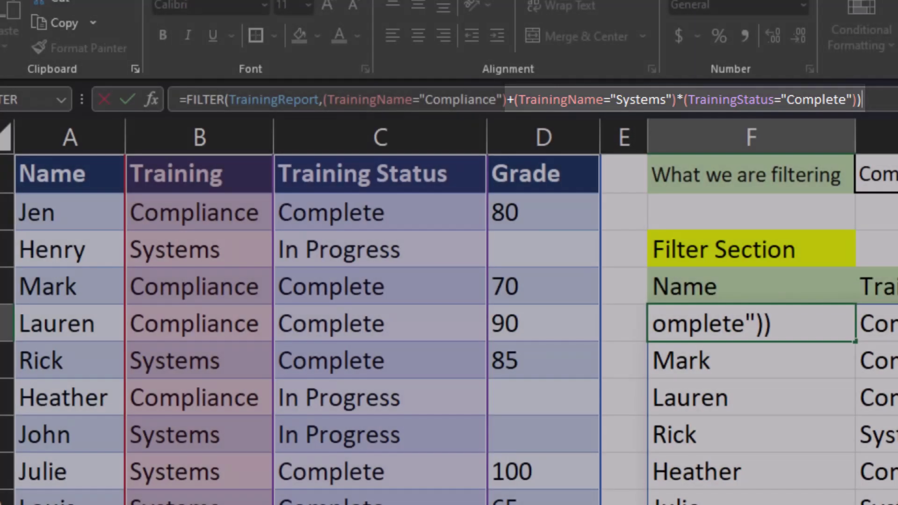
{"action": "left_click", "coordinate": [685, 100]}
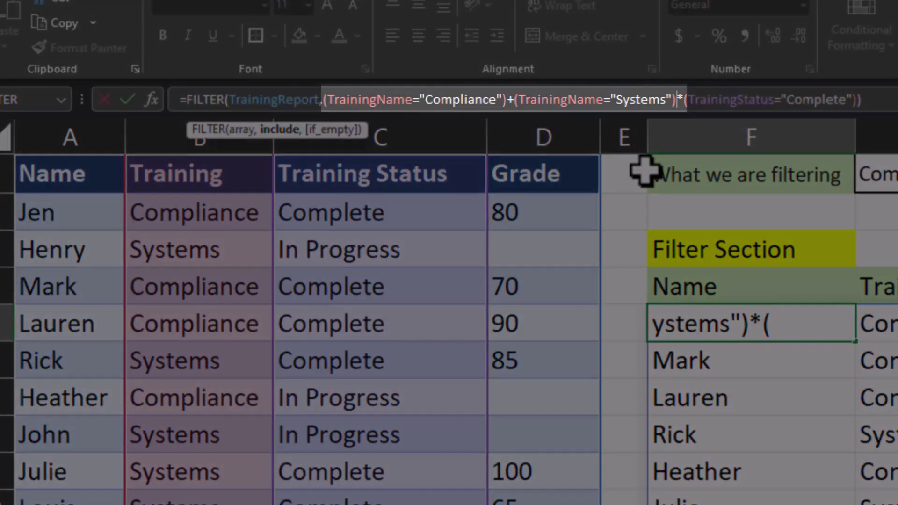
{"action": "type", "text": ")"}
{"action": "left_click", "coordinate": [322, 100]}
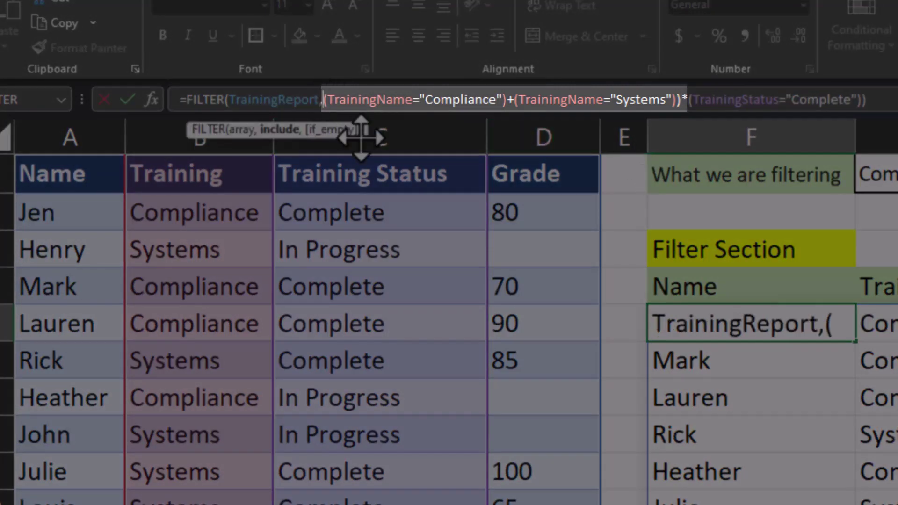
{"action": "type", "text": "("}
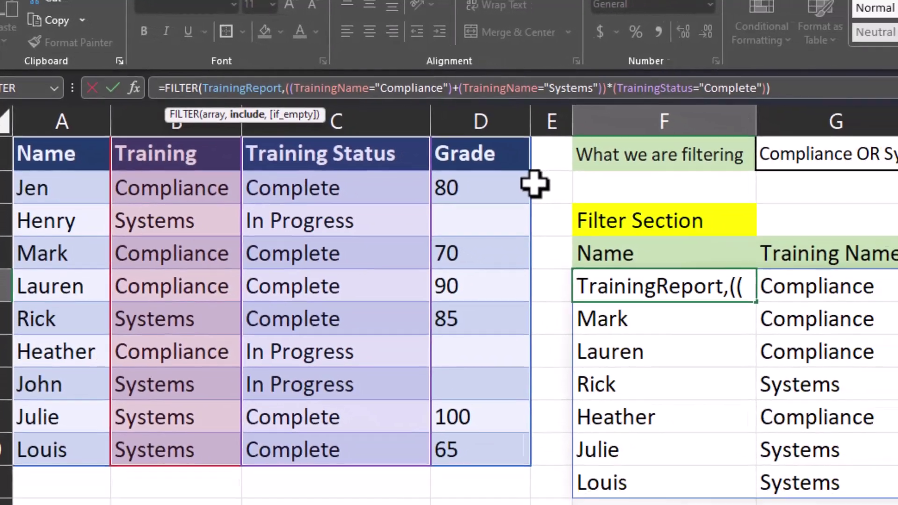
{"action": "key", "text": "Return"}
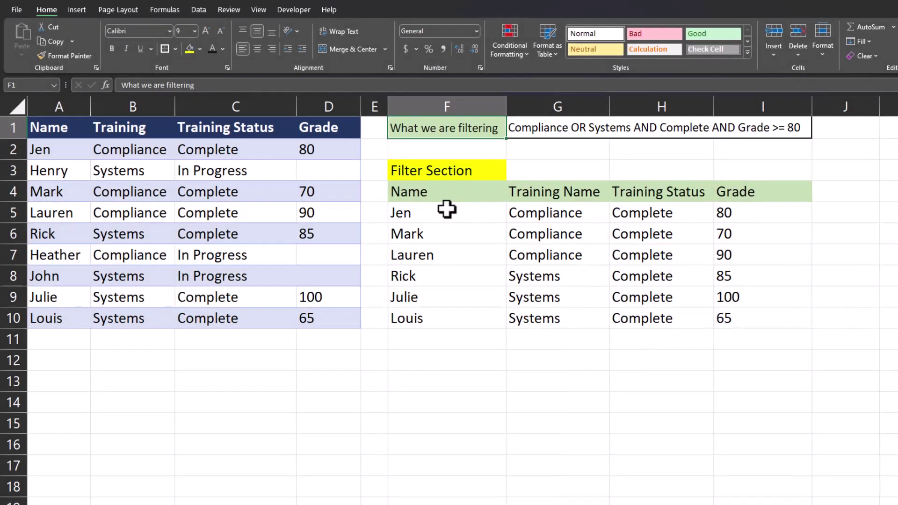
Append *(Grade>=80) to the FILTER include argument in F5.
{"action": "left_click", "coordinate": [446, 209]}
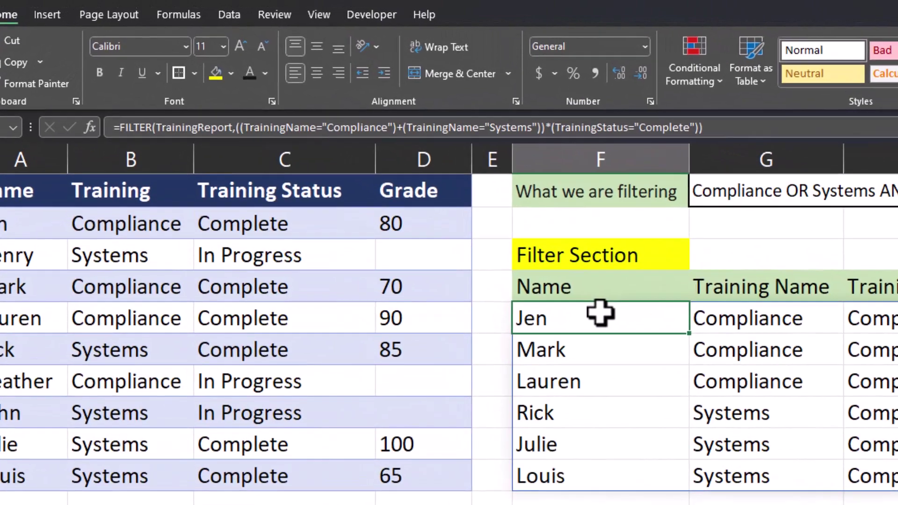
{"action": "left_click", "coordinate": [627, 109]}
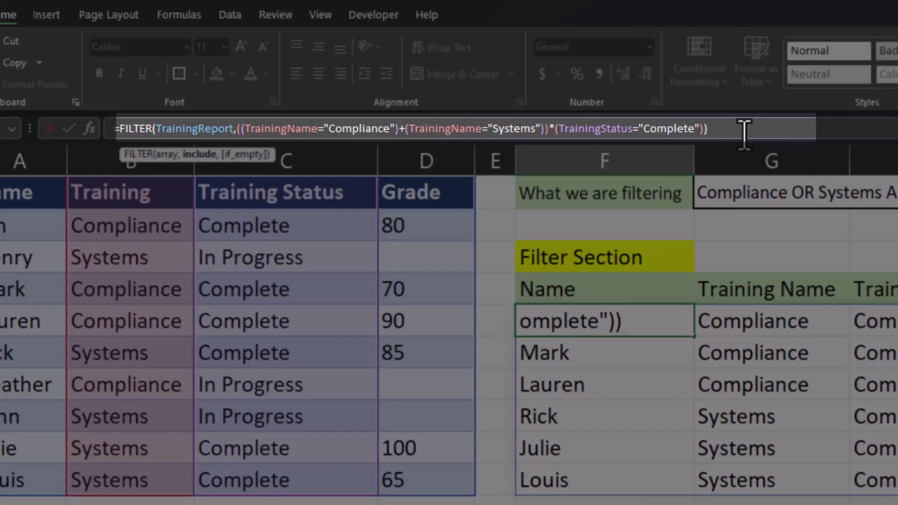
{"action": "type", "text": "*("}
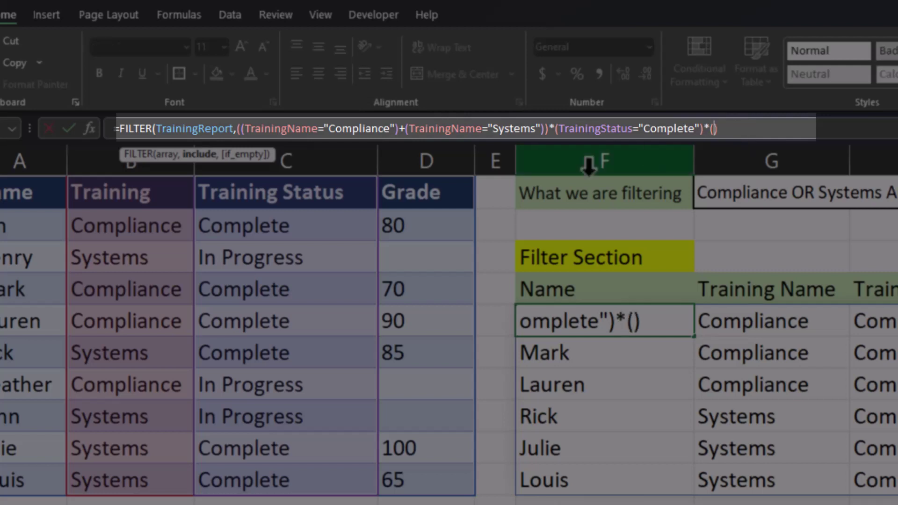
{"action": "left_click_drag", "start_coordinate": [459, 190], "coordinate": [434, 477]}
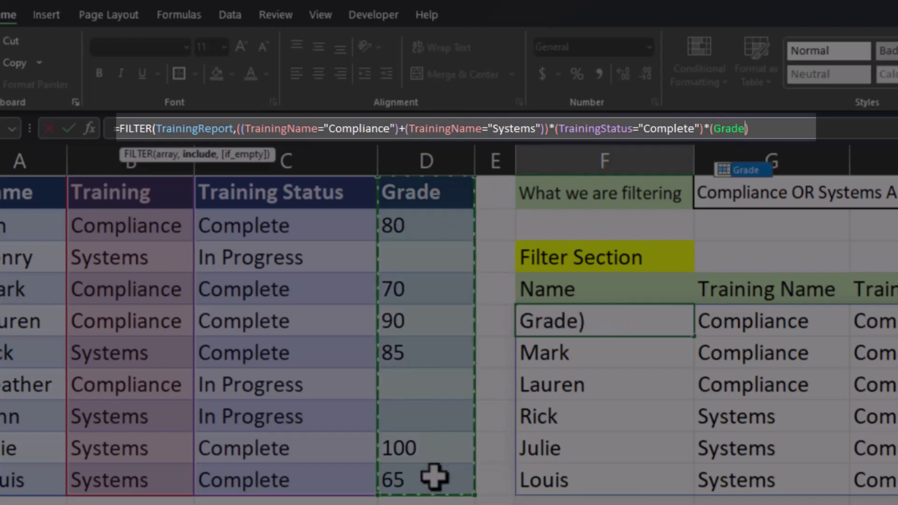
{"action": "type", "text": ">="}
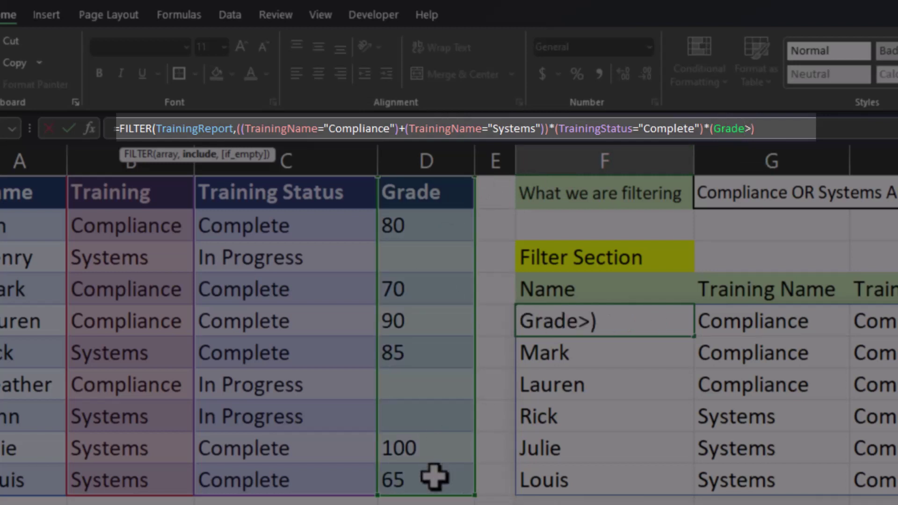
{"action": "type", "text": "80"}
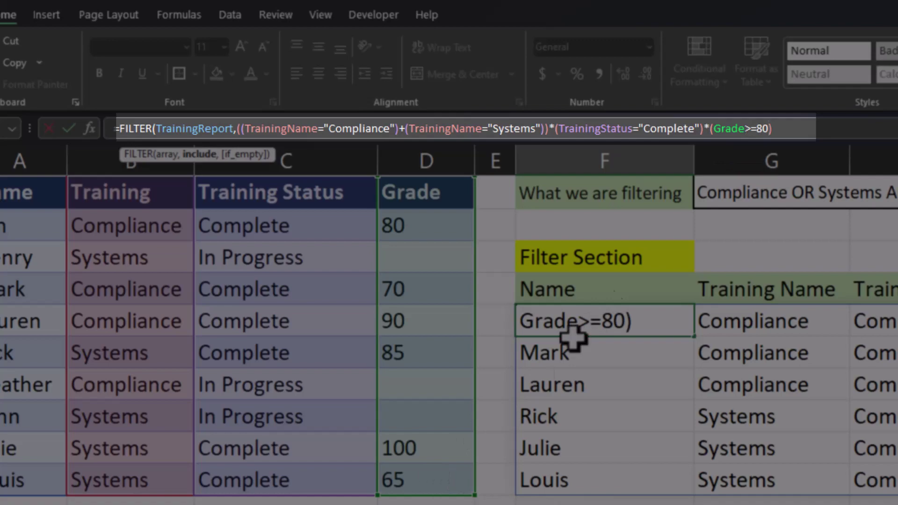
{"action": "type", "text": "))"}
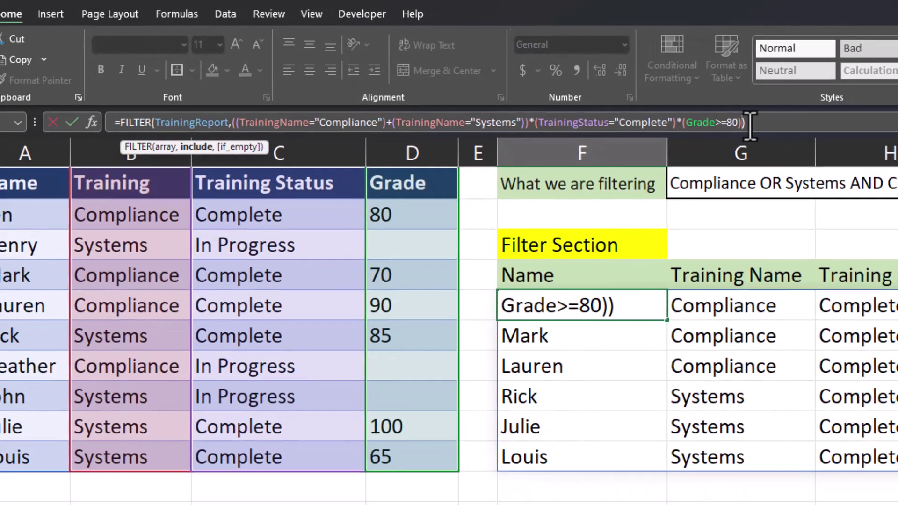
{"action": "key", "text": "Return"}
{"action": "key", "text": "Up"}
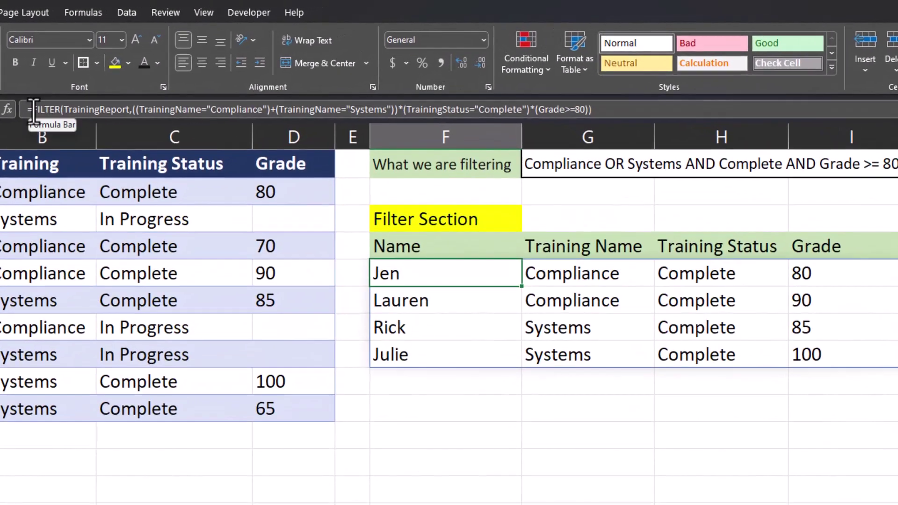
Wrap the F5 FILTER formula in CHOOSECOLS returning columns 1, 2 and 4.
{"action": "key", "text": "F2"}
{"action": "type", "text": "choo"}
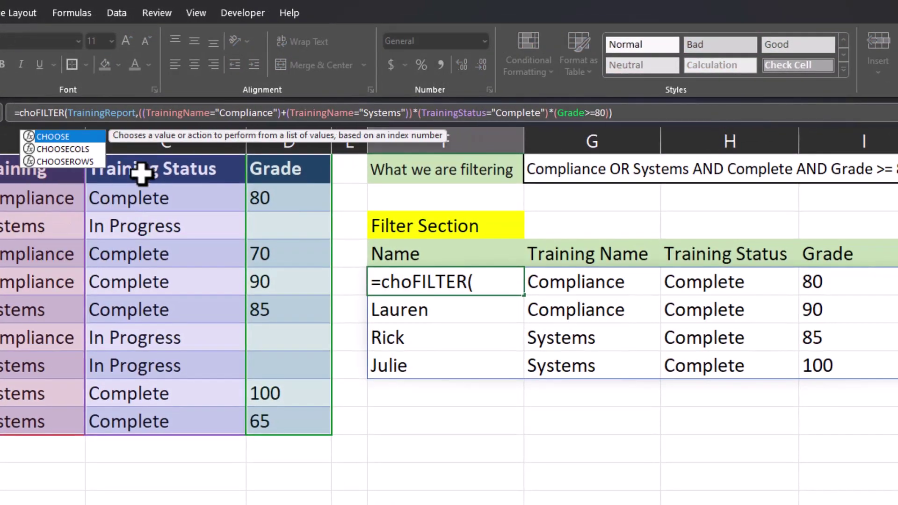
{"action": "left_click", "coordinate": [96, 149]}
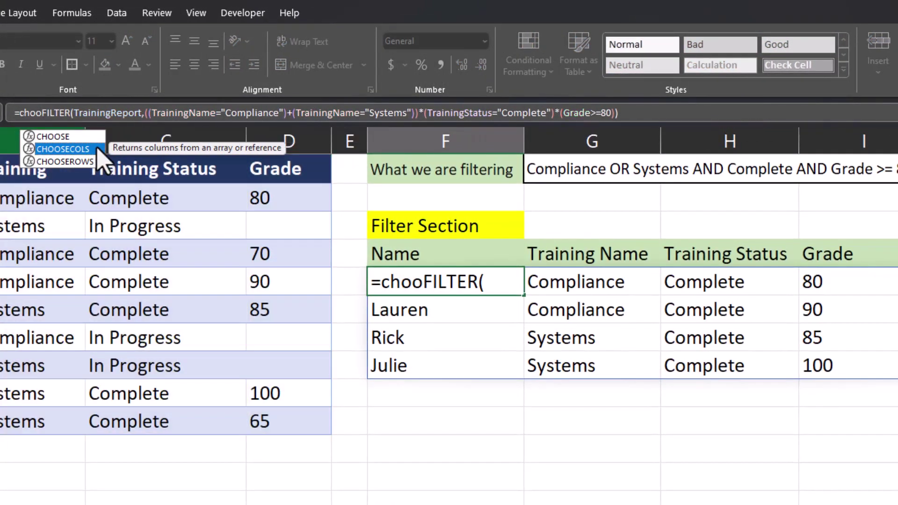
{"action": "double_click", "coordinate": [97, 149]}
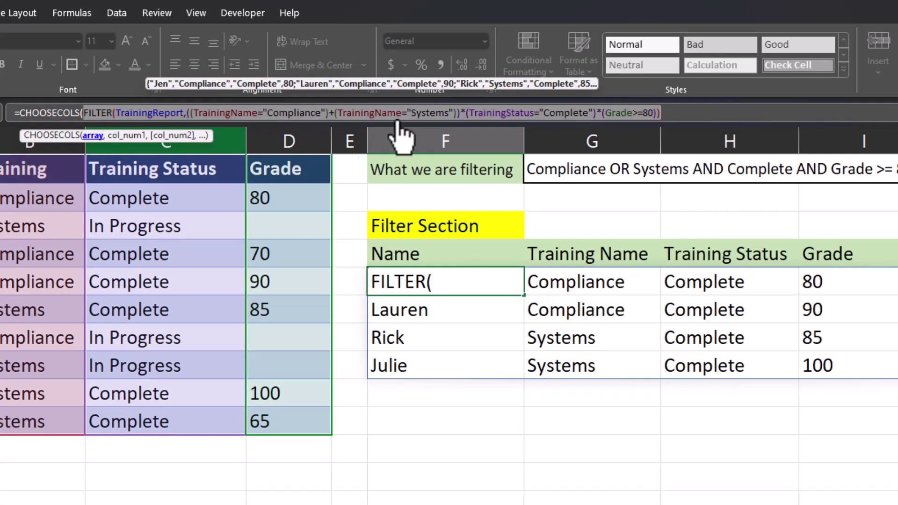
{"action": "left_click", "coordinate": [661, 113]}
{"action": "type", "text": ")"}
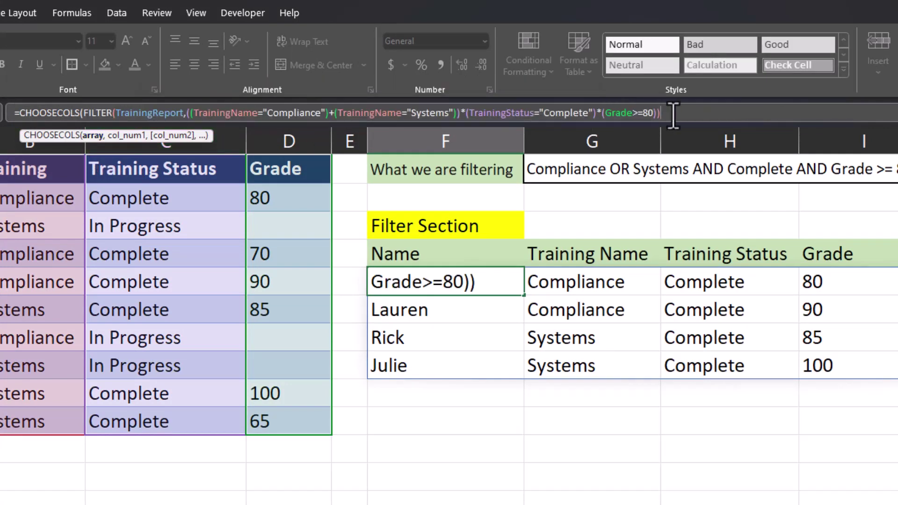
{"action": "type", "text": ","}
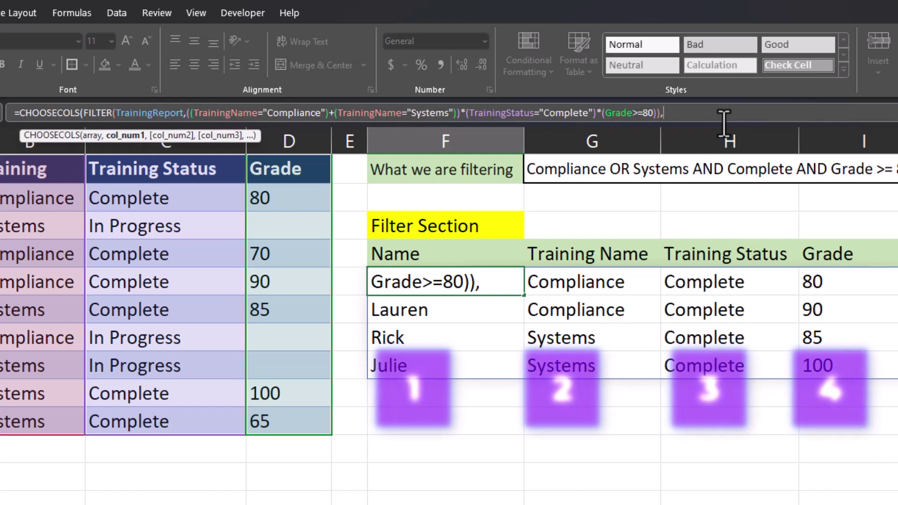
{"action": "type", "text": "1,"}
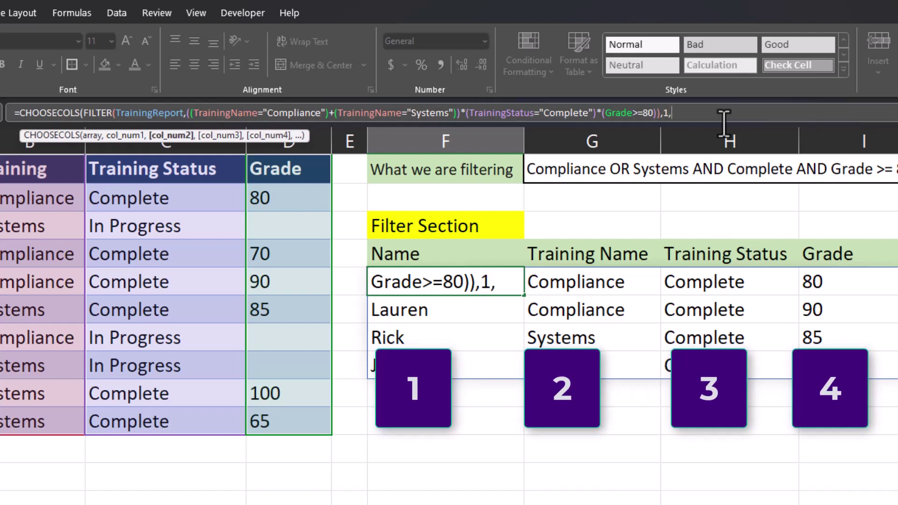
{"action": "type", "text": "2,4"}
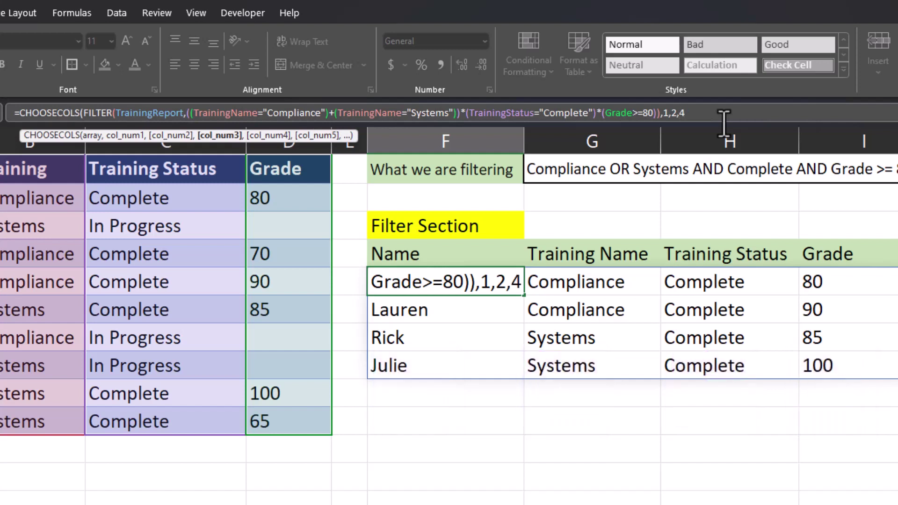
{"action": "type", "text": ")"}
{"action": "key", "text": "Return"}
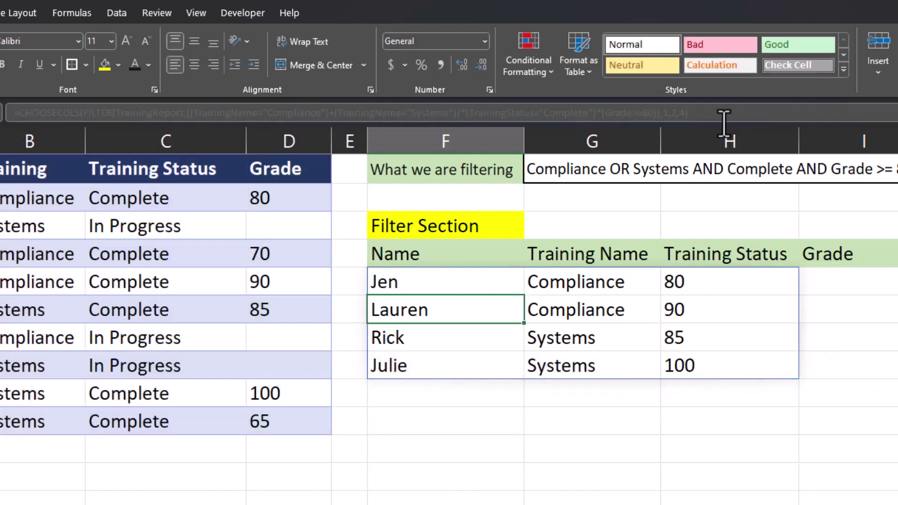
Copy the Grade heading from I5 over H5, then clear the leftover I5 heading.
{"action": "left_click", "coordinate": [748, 421]}
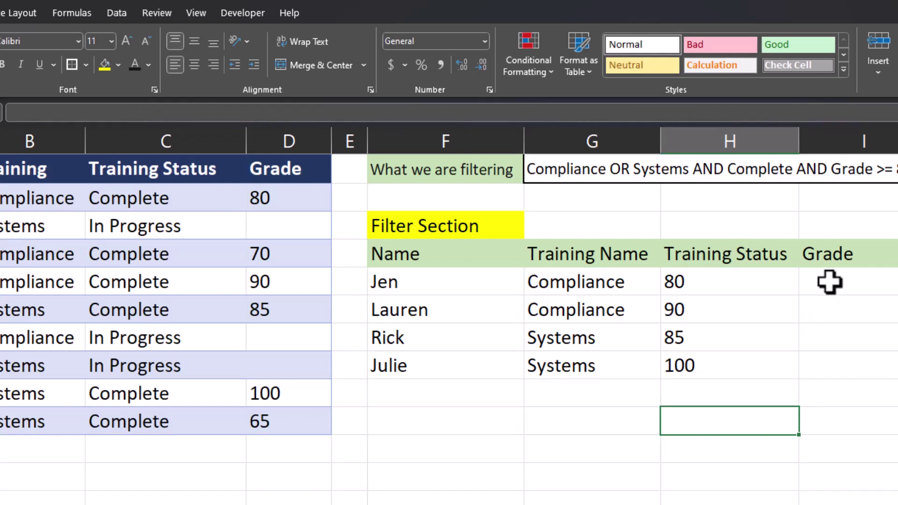
{"action": "left_click", "coordinate": [867, 261]}
{"action": "key", "text": "ctrl+c"}
{"action": "left_click", "coordinate": [765, 260]}
{"action": "key", "text": "ctrl+v"}
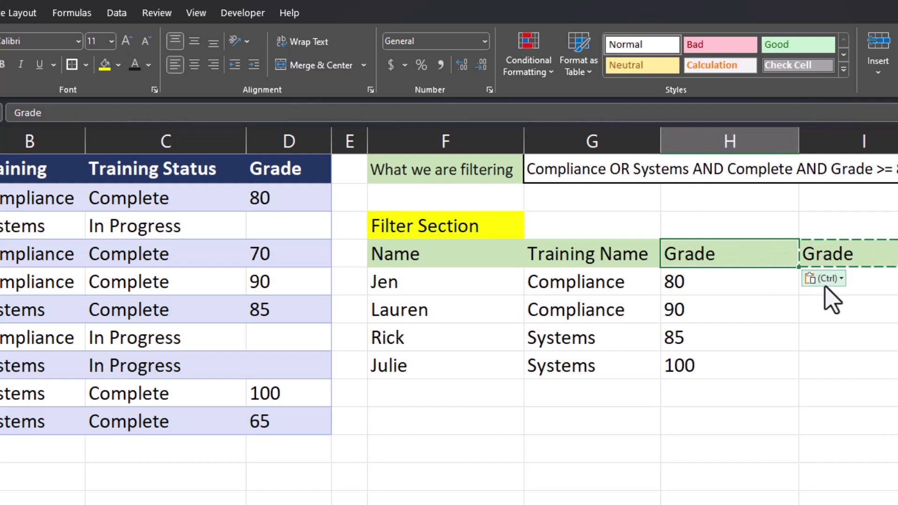
{"action": "left_click", "coordinate": [856, 261]}
{"action": "key", "text": "Delete"}
{"action": "left_click", "coordinate": [860, 288]}
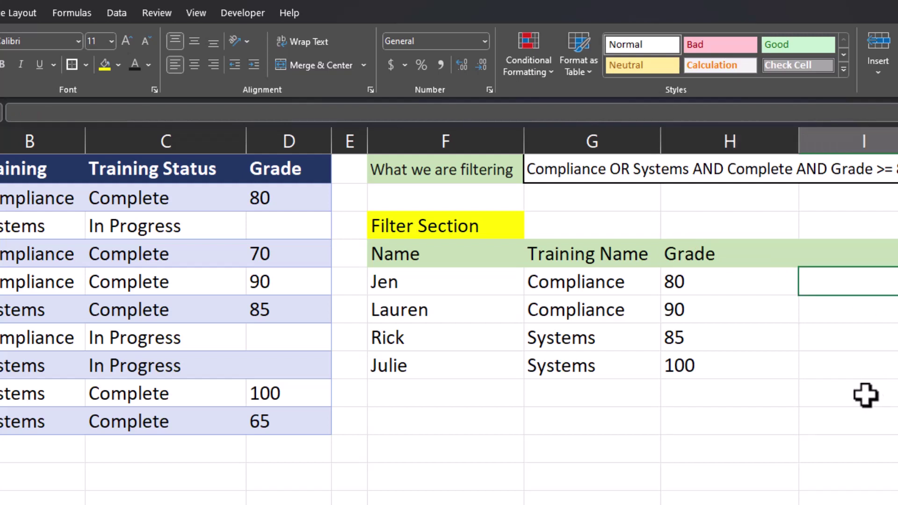